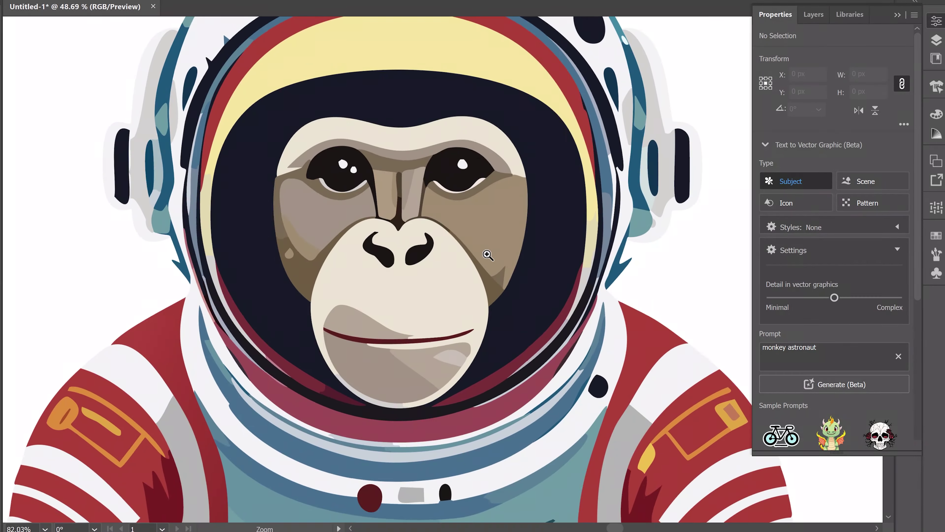
scroll(488, 255, "down", 3)
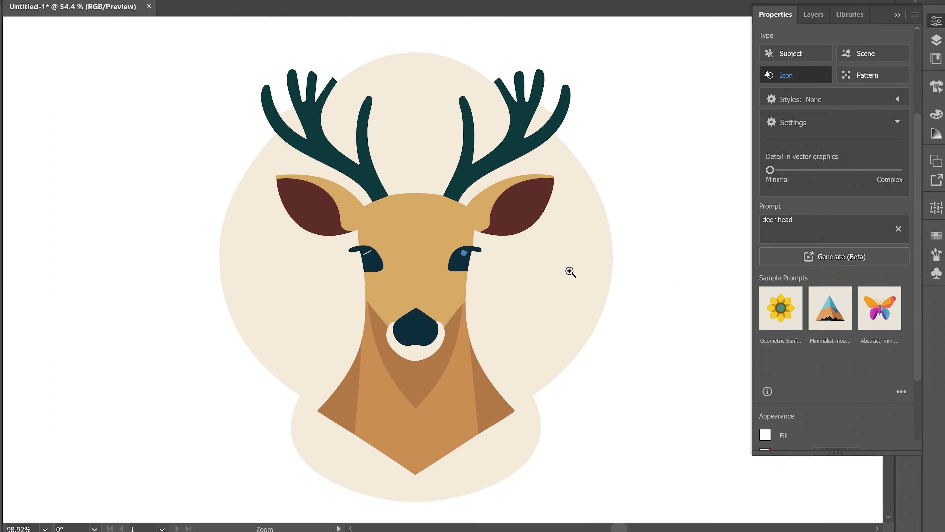
scroll(519, 272, "up", 1)
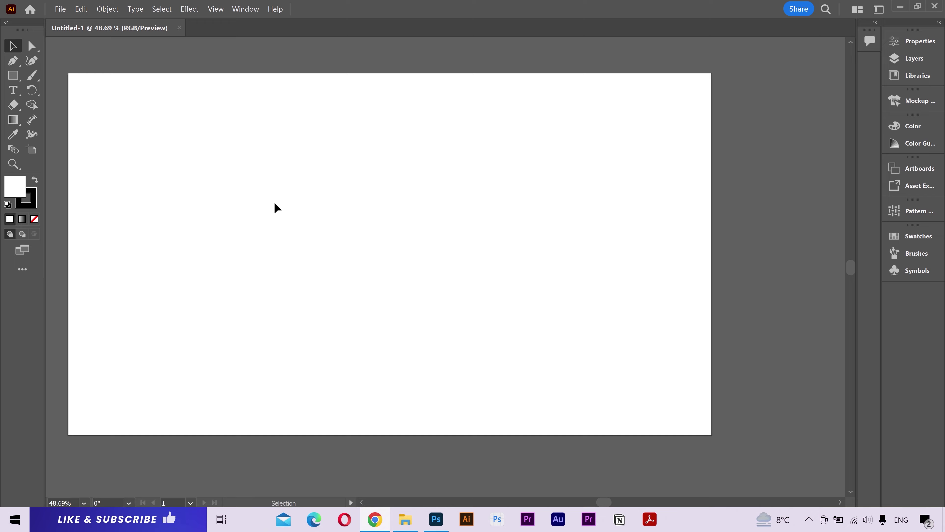
Draw a square of about 715 px on the artboard and check that the Contextual Task Bar is enabled
mouse_move(206, 83)
left_mouse_down()
mouse_move(460, 296)
mouse_move(557, 359)
mouse_move(542, 342)
mouse_move(543, 350)
left_mouse_up()
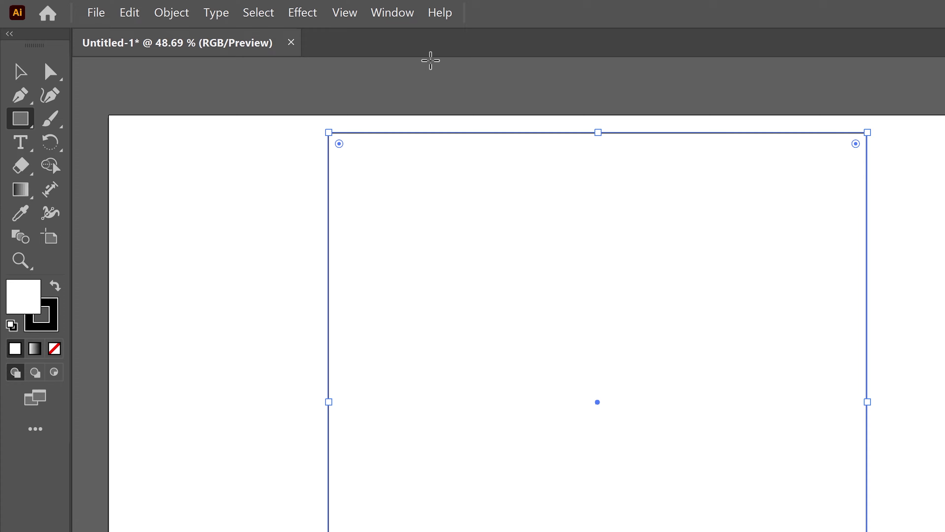
left_click(391, 12)
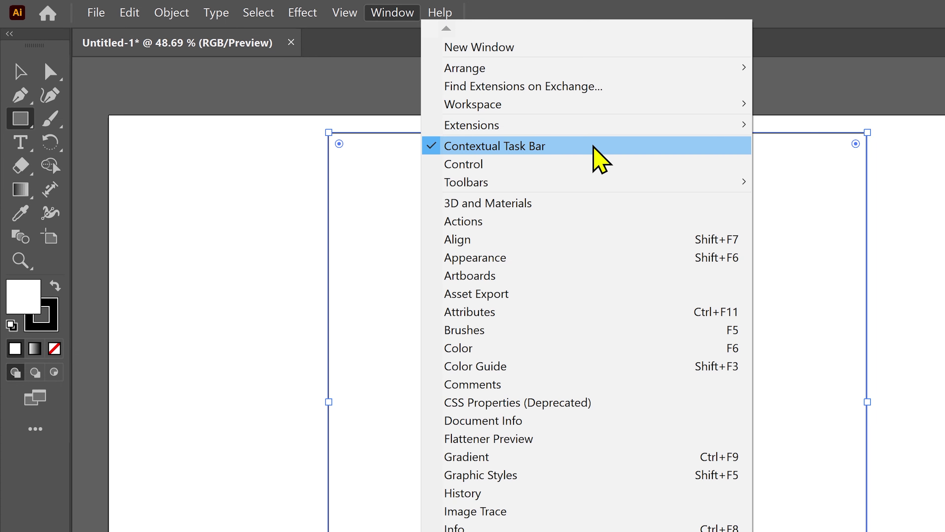
left_click(767, 339)
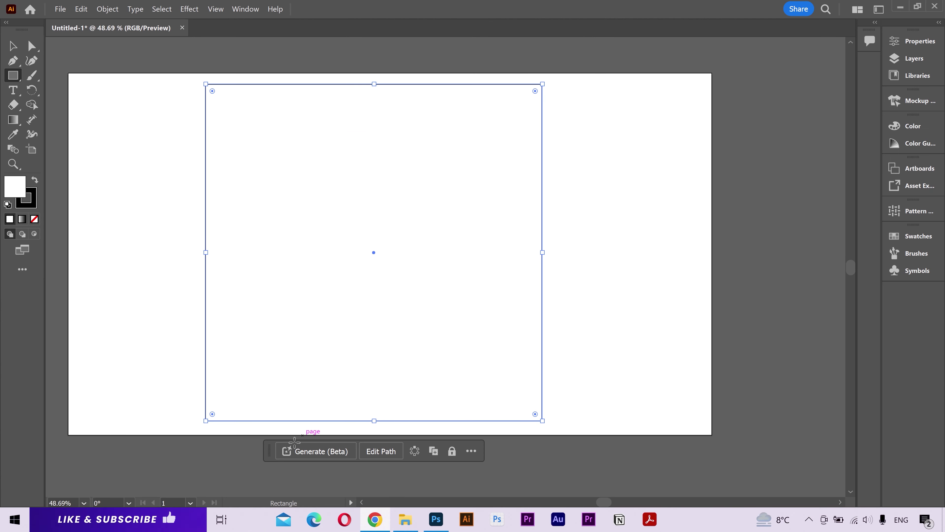
Open the vector generation prompt for the square and go through the Scene, Icon and Pattern types
left_click(316, 455)
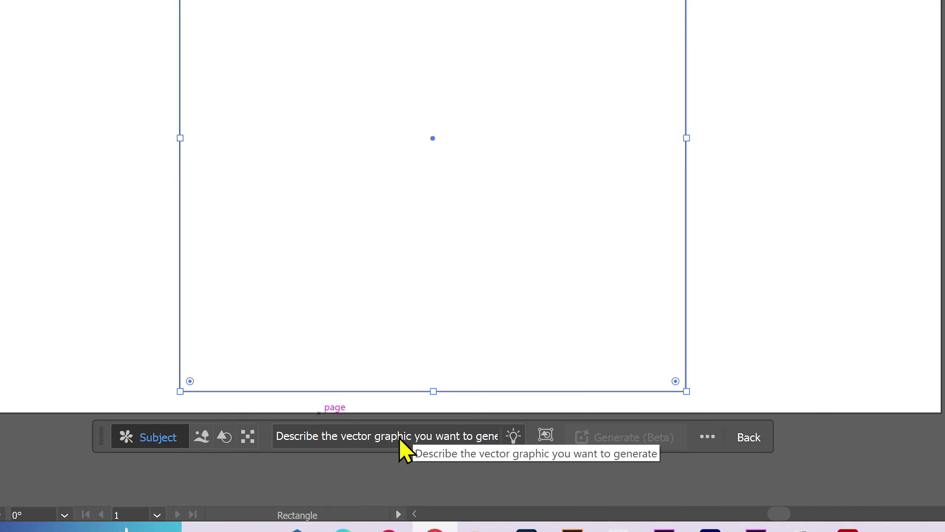
left_click(352, 453)
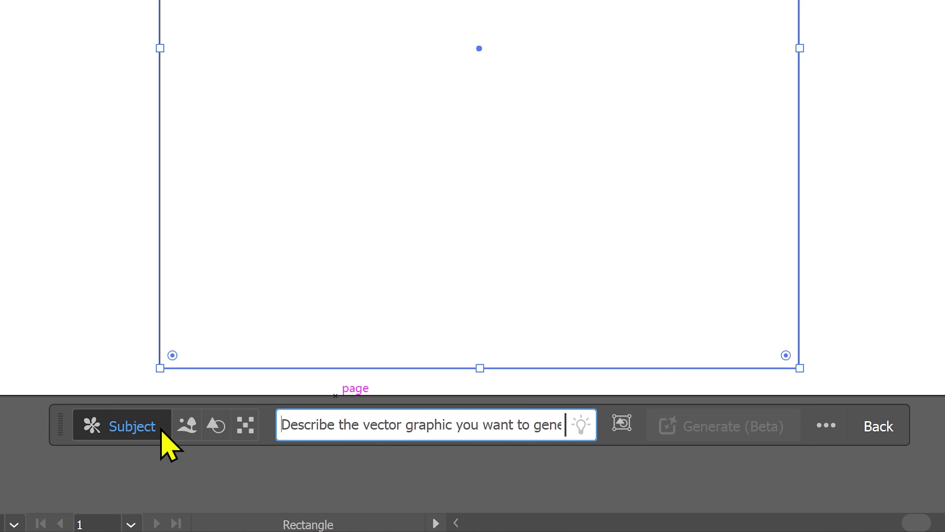
left_click(181, 428)
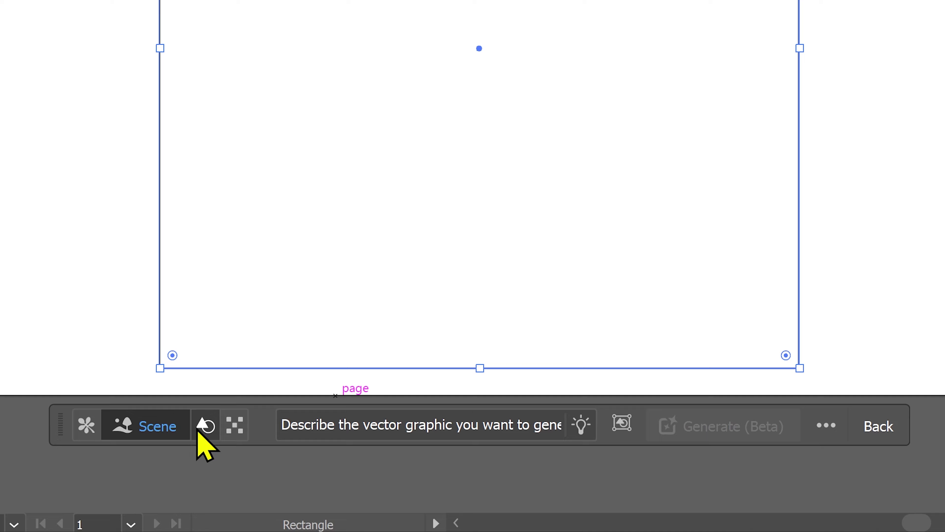
left_click(199, 426)
left_click(225, 427)
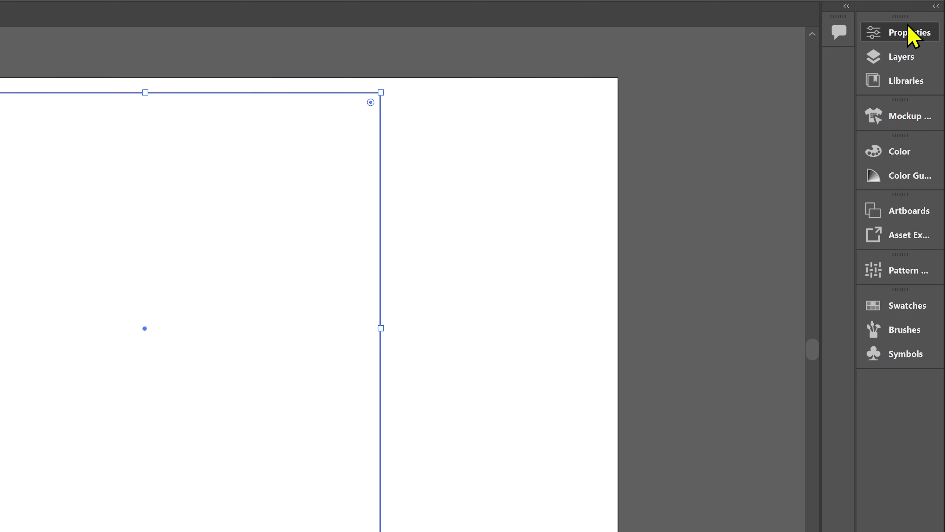
Generate a Subject vector graphic in the square from the prompt "monkey astronaut" using the object's properties
left_click(879, 32)
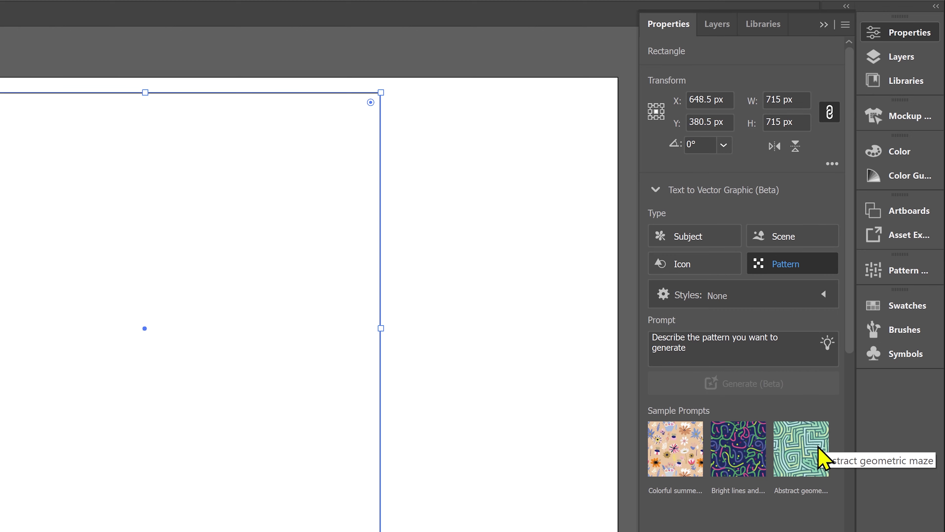
left_click(694, 246)
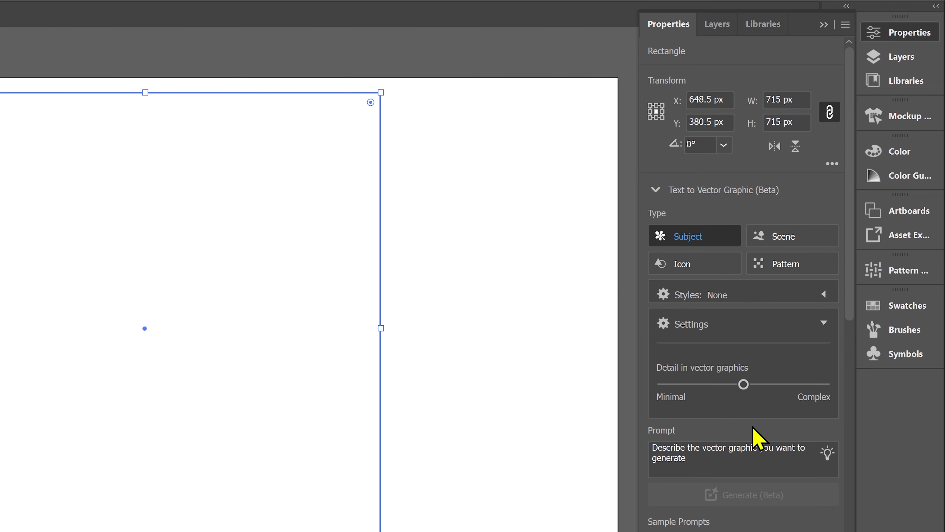
left_click(757, 455)
type("monkey as")
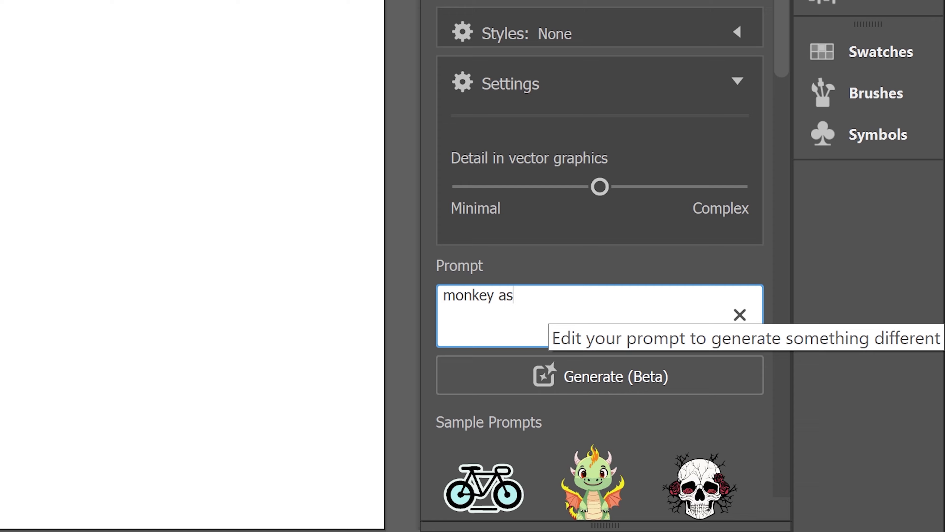
type("tronaut")
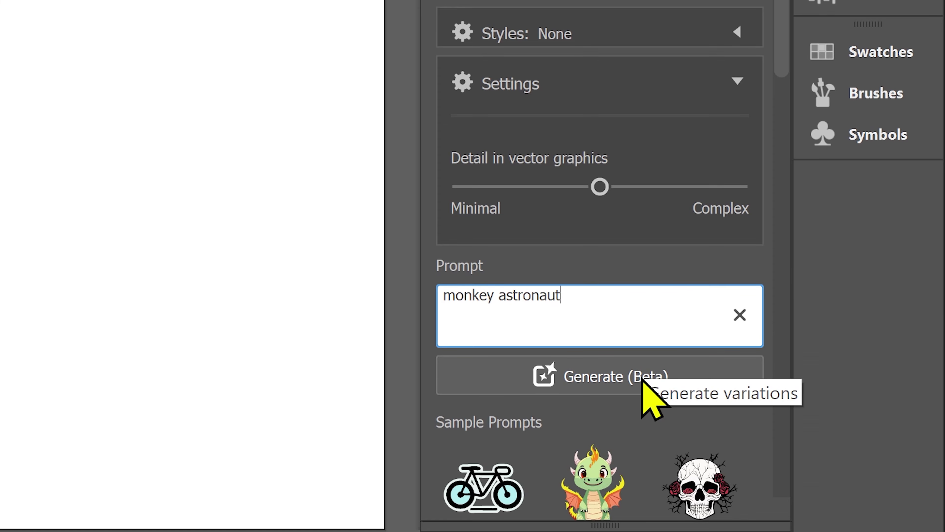
left_click(644, 387)
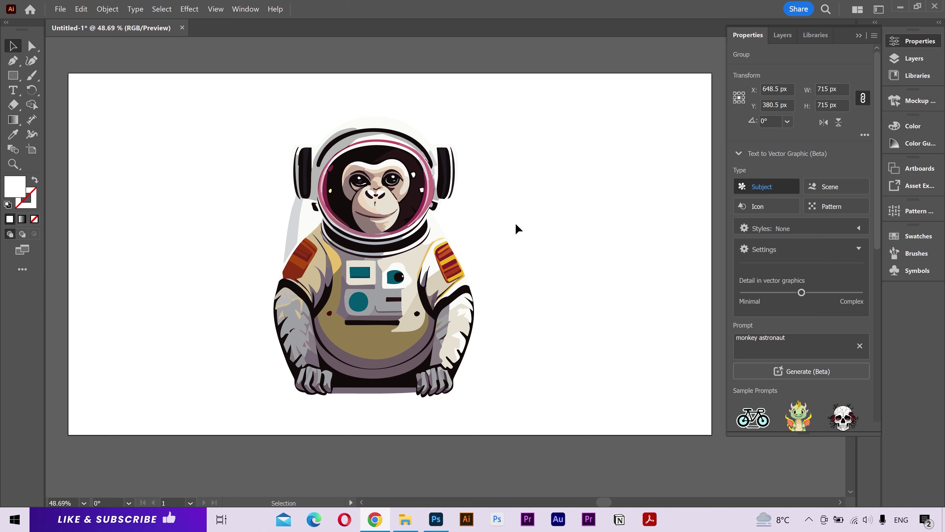
Compare the monkey astronaut variations and apply the second one, the bust with red sleeves
left_click(803, 426)
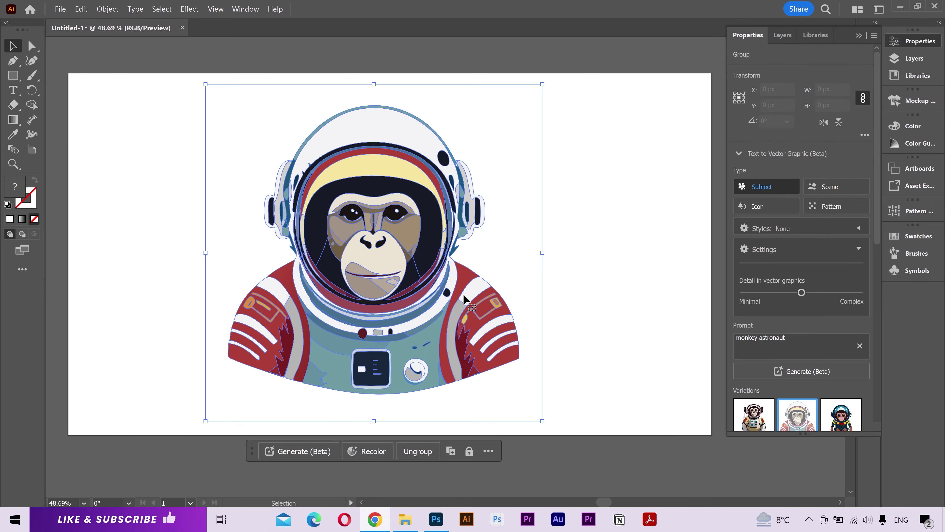
left_click(853, 427)
left_click(648, 310)
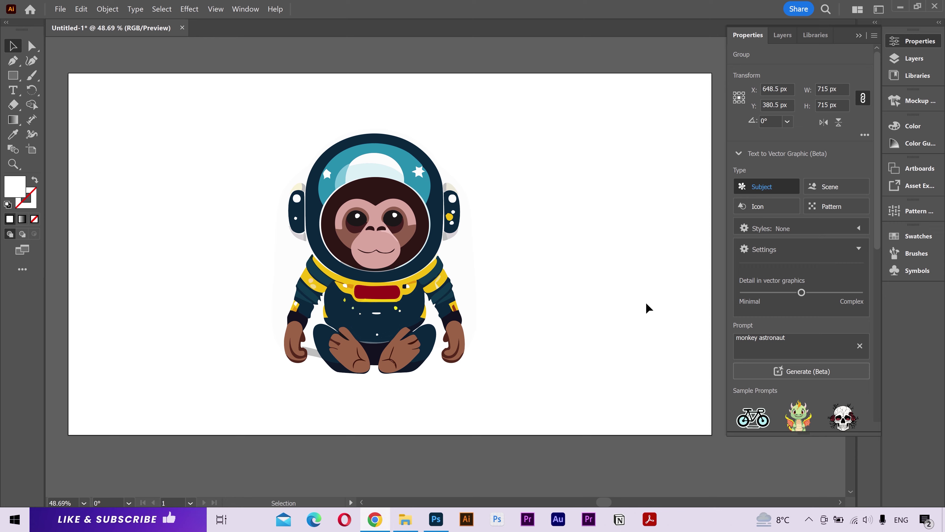
left_click(421, 287)
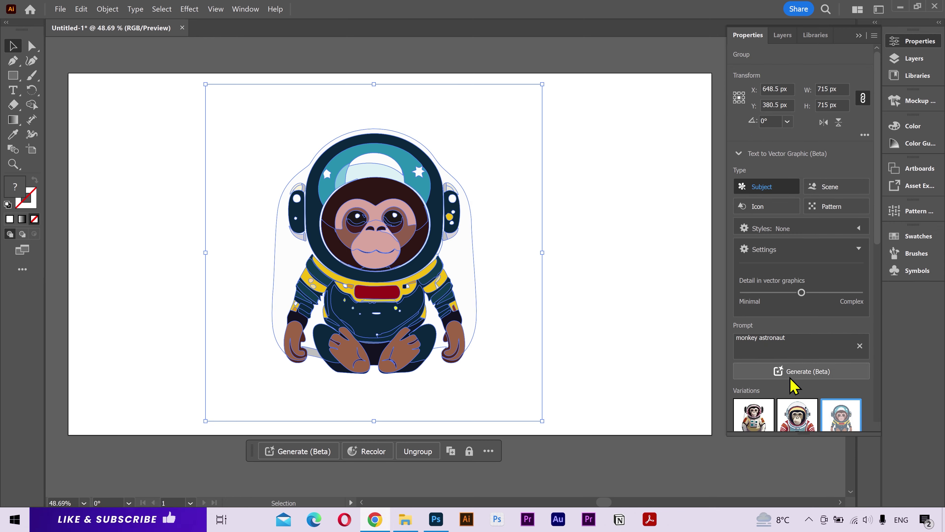
left_click(796, 415)
left_click(569, 269)
Examine the monkey astronaut's face, helmet and suit up close to judge the vector detail
key("z")
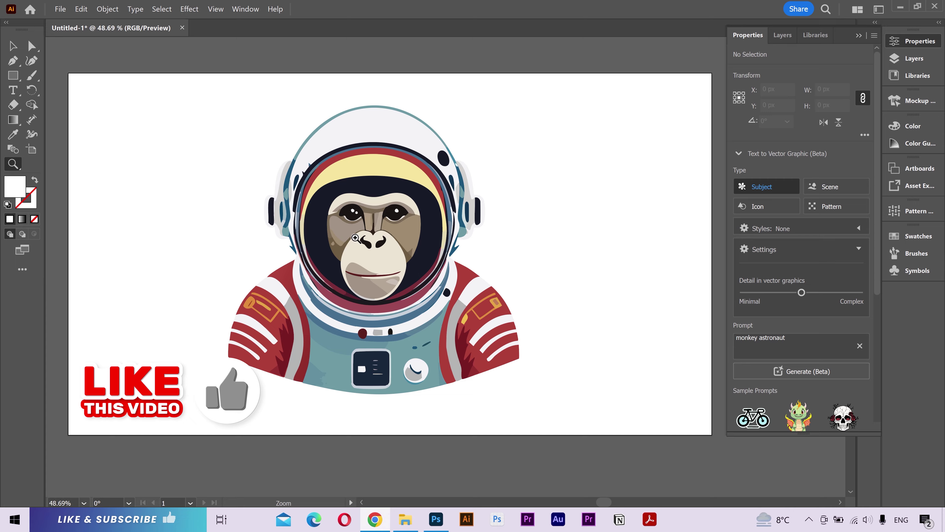
left_click_drag(351, 239, 487, 258)
key("space")
left_click_drag(395, 182, 345, 156)
left_click_drag(344, 287, 378, 220)
left_click_drag(534, 257, 408, 246)
key("space")
left_click_drag(488, 213, 389, 251)
Delete the monkey astronaut artwork from the artboard
key("v")
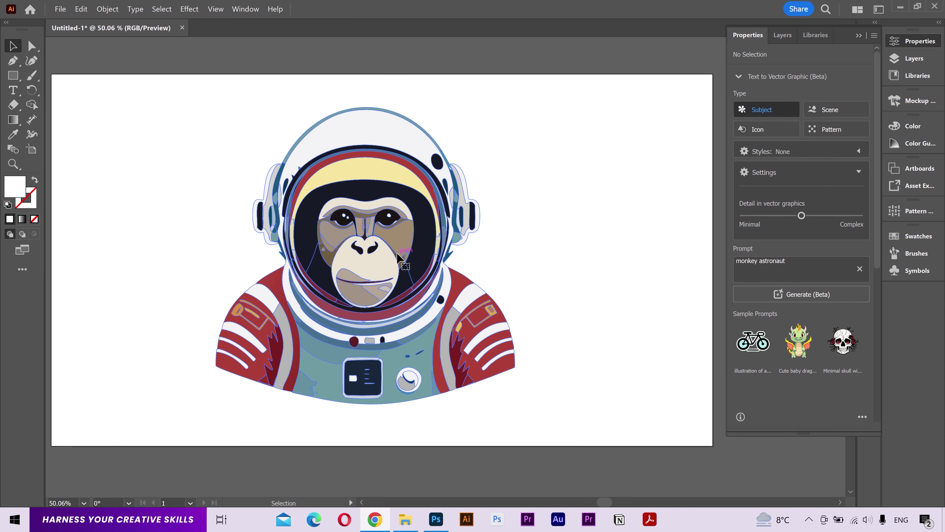
left_click(397, 253)
key("Delete")
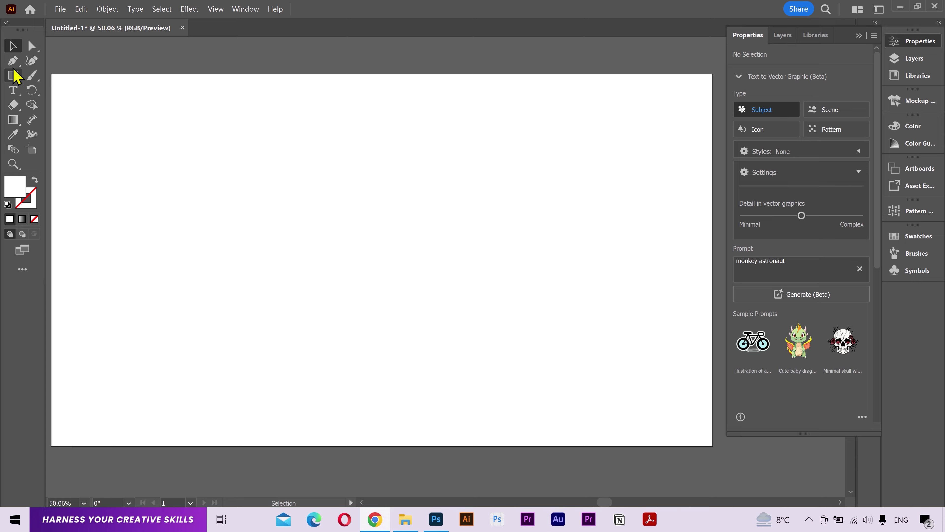
Draw a rectangle covering nearly the whole artboard and set its vector generation type to Scene
left_click(13, 77)
left_click_drag(55, 79, 706, 439)
left_click(741, 136)
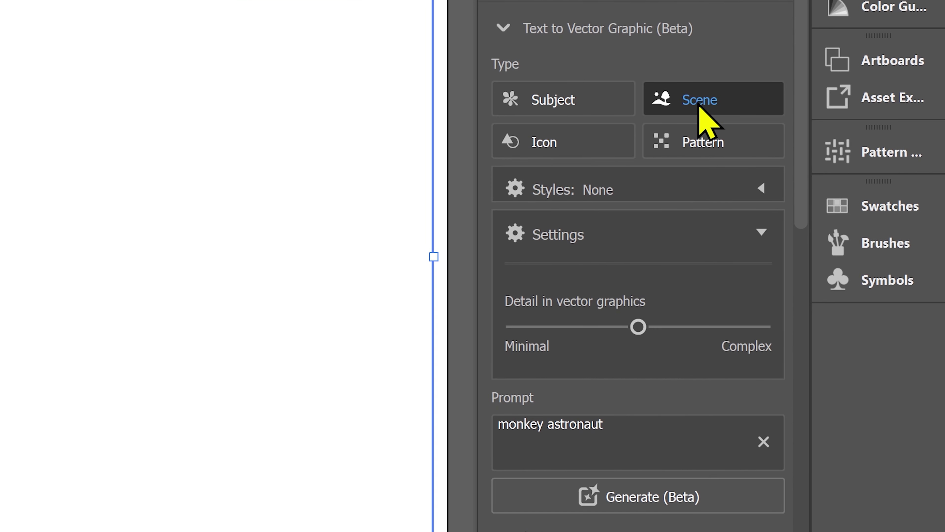
Replace the prompt with "A cozy cabin in the mountains, surrounded by snow-covered trees." and generate the scene
triple_click(599, 425)
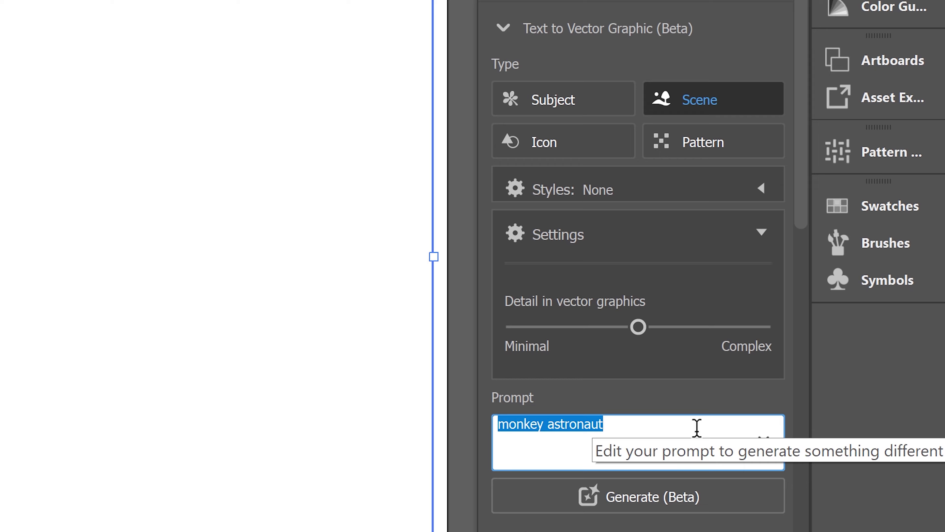
type("A cozy cabin in the mountains, surrounded by snow-covered trees")
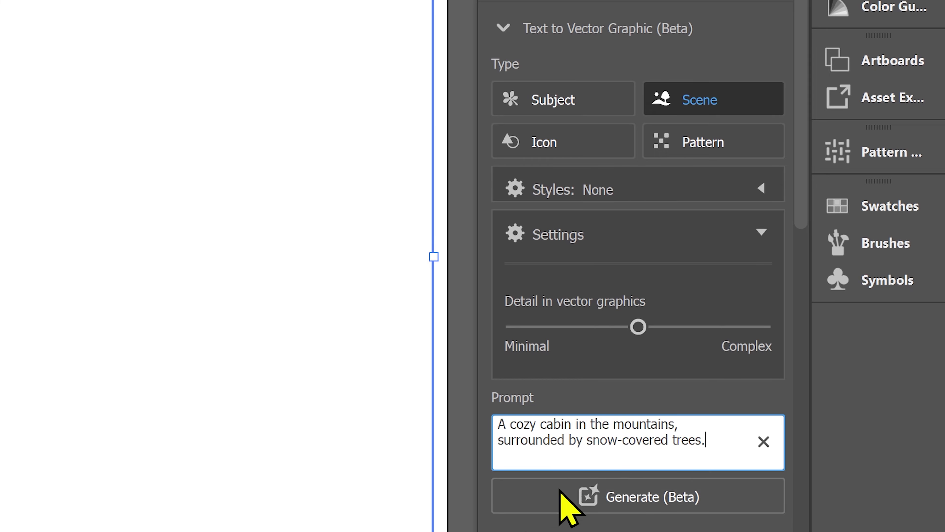
left_click(726, 509)
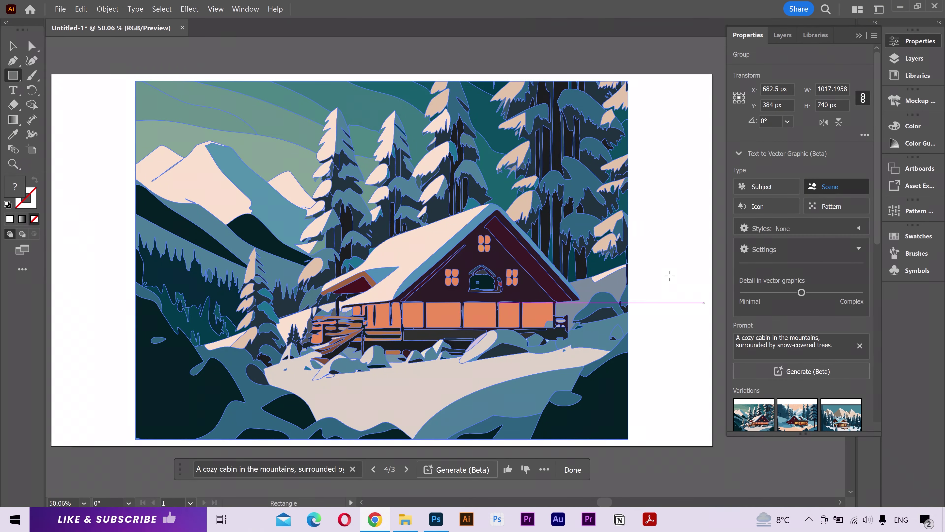
Compare the generated cabin scene variations and return to the second one
key("v")
left_click(670, 276)
left_click(596, 278)
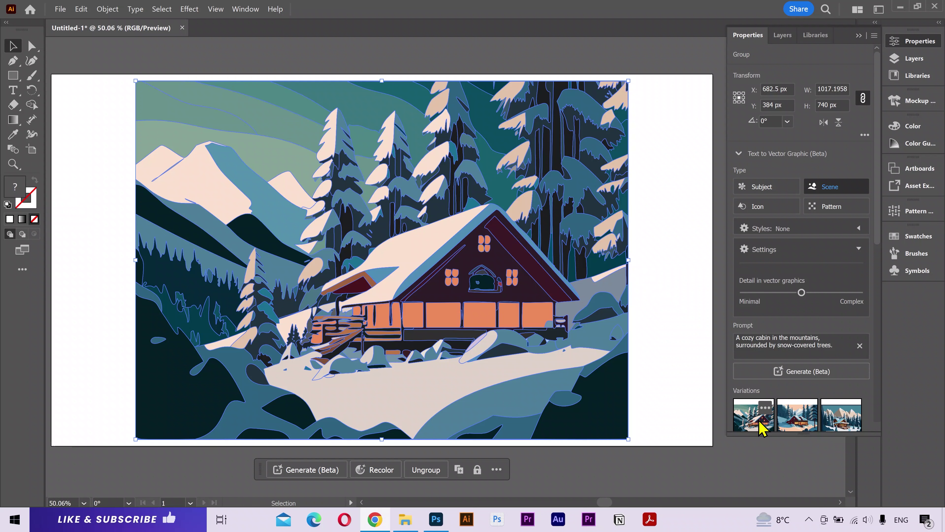
scroll(819, 395, "down", 3)
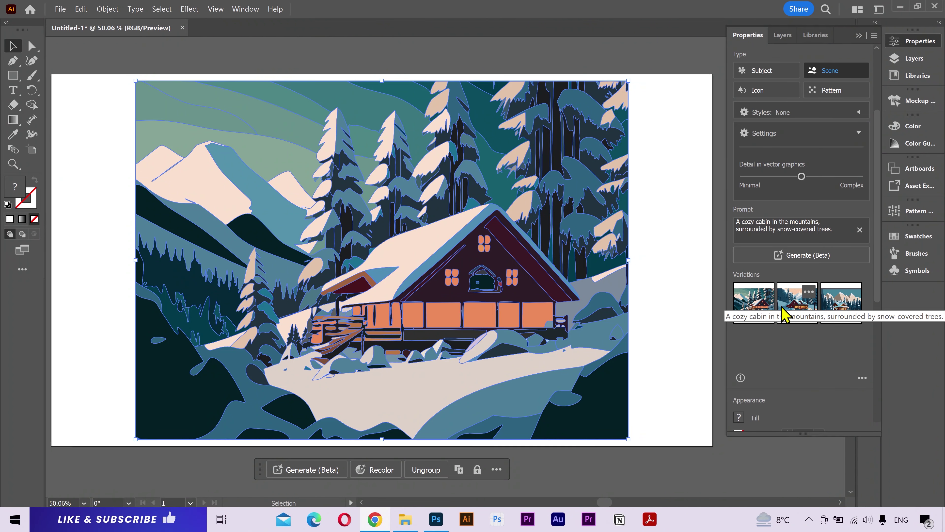
left_click(787, 313)
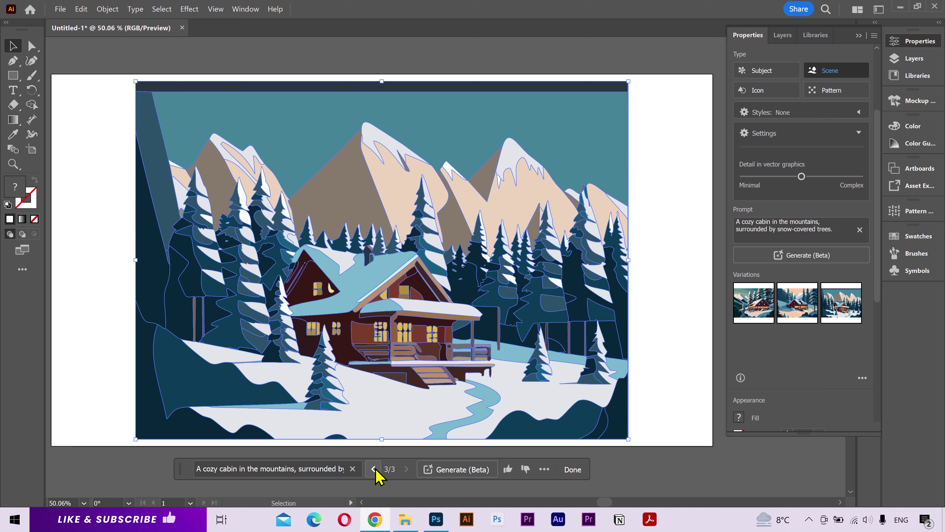
left_click(374, 469)
left_click(543, 358)
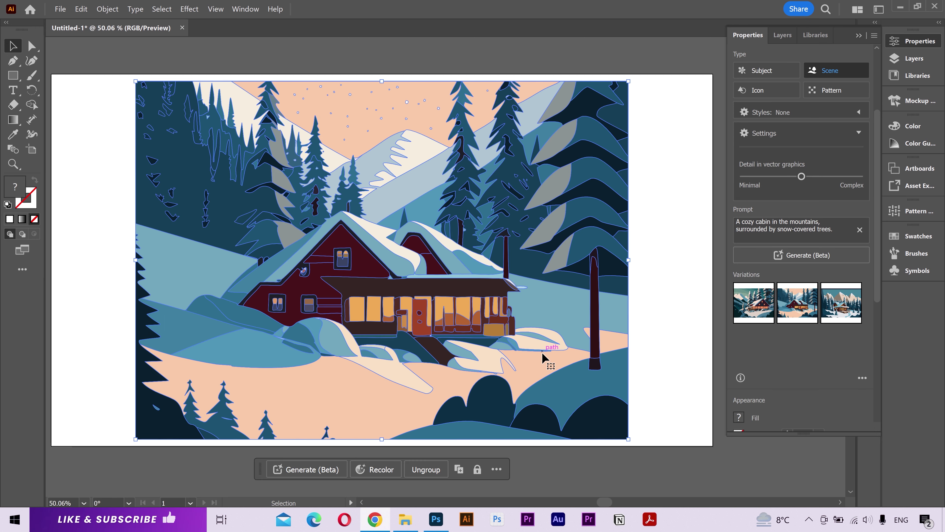
Generate more variations from the same cabin prompt and apply the new one with the large snowy peak
left_click(813, 257)
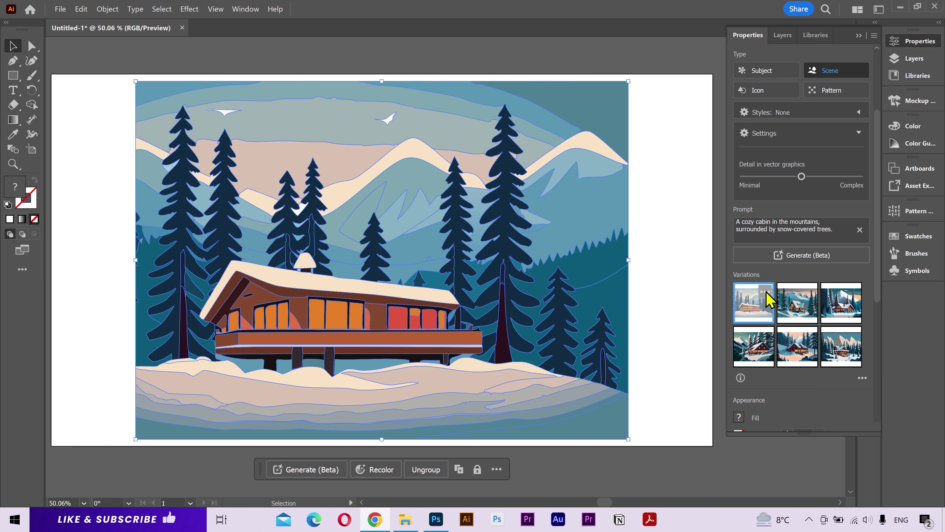
left_click(670, 315)
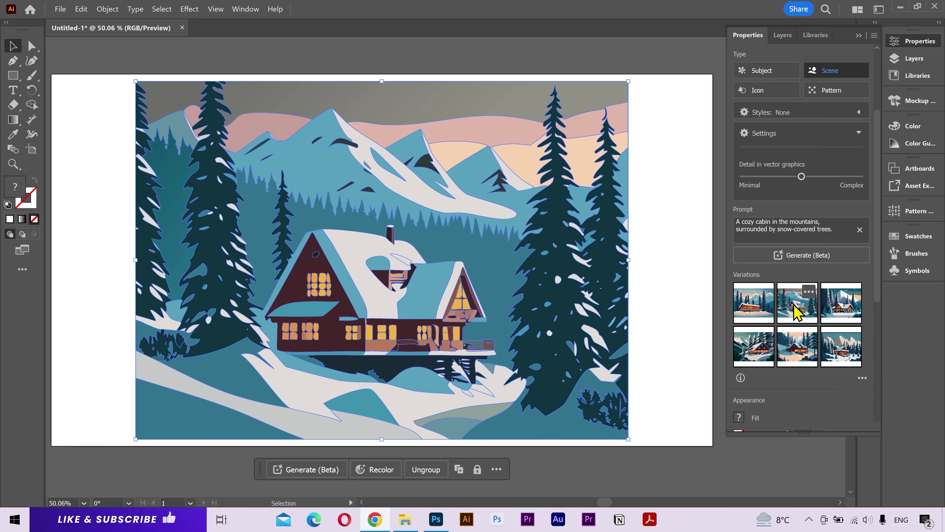
left_click(793, 304)
left_click(691, 319)
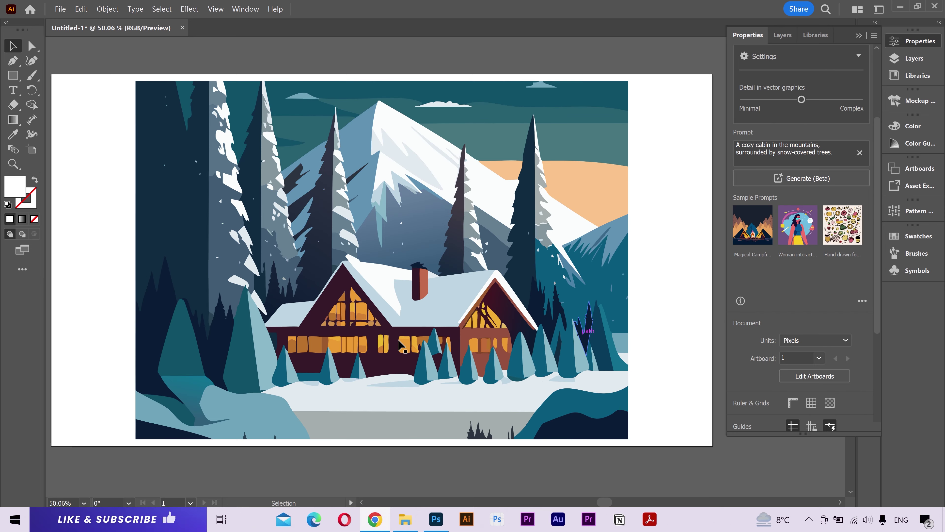
Examine the cabin scene up close, checking the windows, roofs, trees and mountain shapes
key("z")
left_click_drag(294, 319, 311, 275)
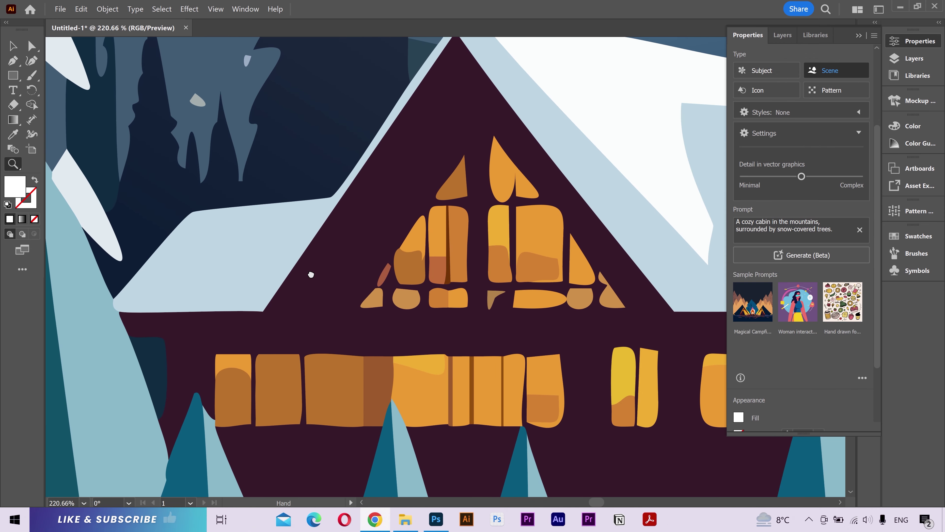
left_click_drag(487, 278, 450, 277)
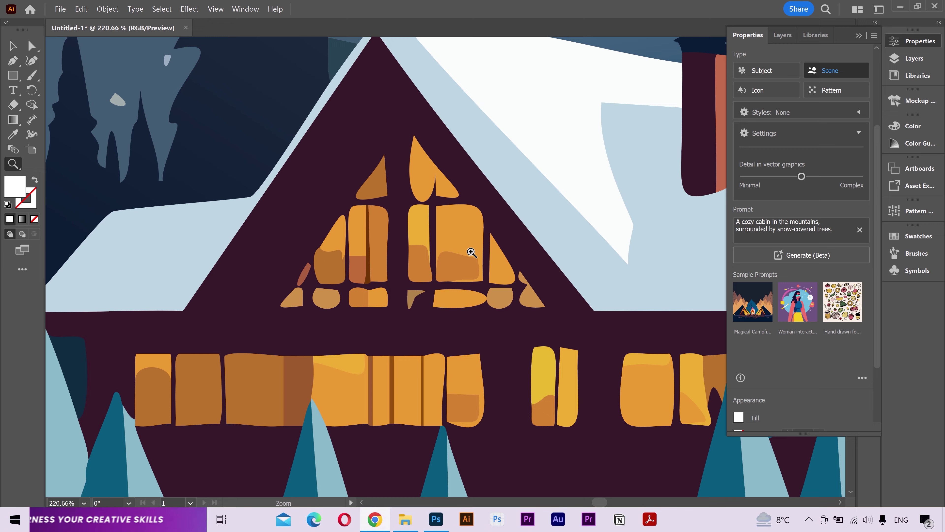
left_click_drag(619, 247, 275, 215)
left_click_drag(579, 262, 375, 221)
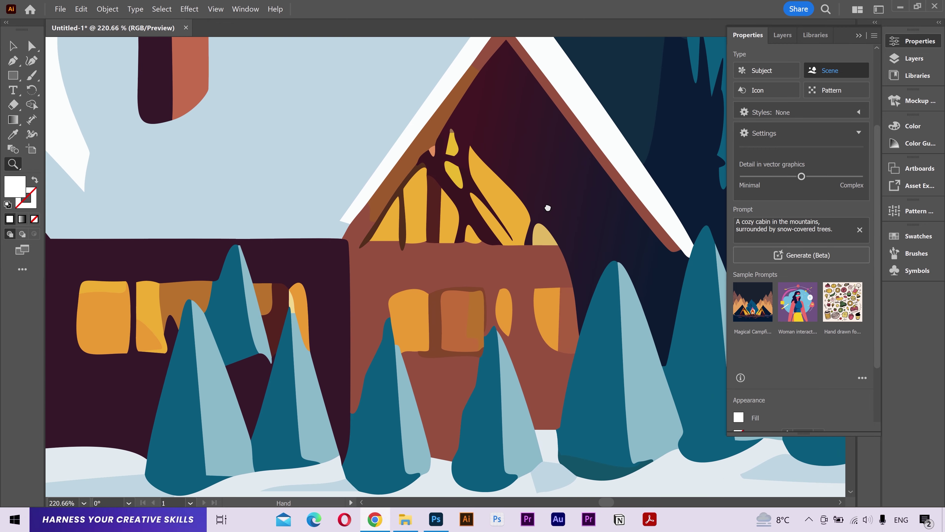
left_click_drag(555, 206, 395, 338)
left_click_drag(446, 162, 320, 186)
left_click_drag(403, 211, 561, 327)
left_click_drag(514, 266, 384, 256)
left_click_drag(443, 229, 426, 241)
key("v")
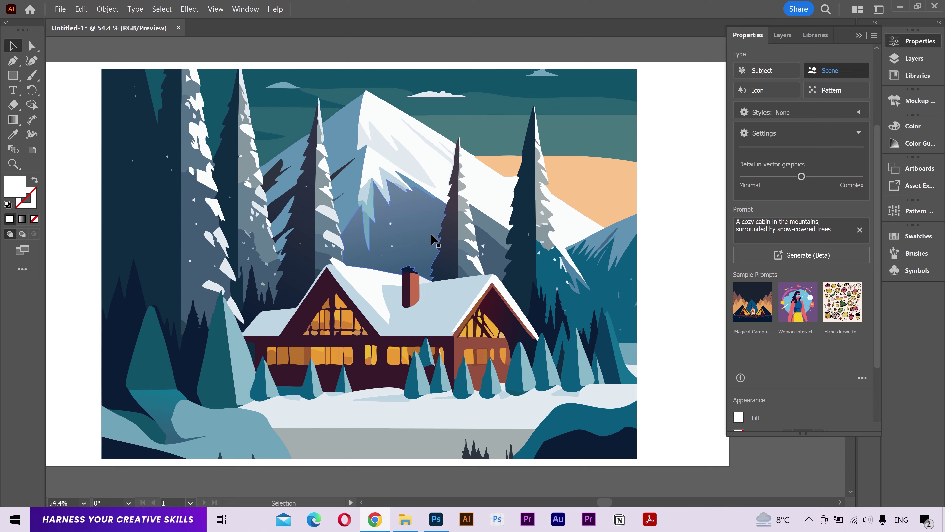
Delete the cabin scene, clear its prompt, and switch the graphic type to Icon
left_click(436, 241)
key("Delete")
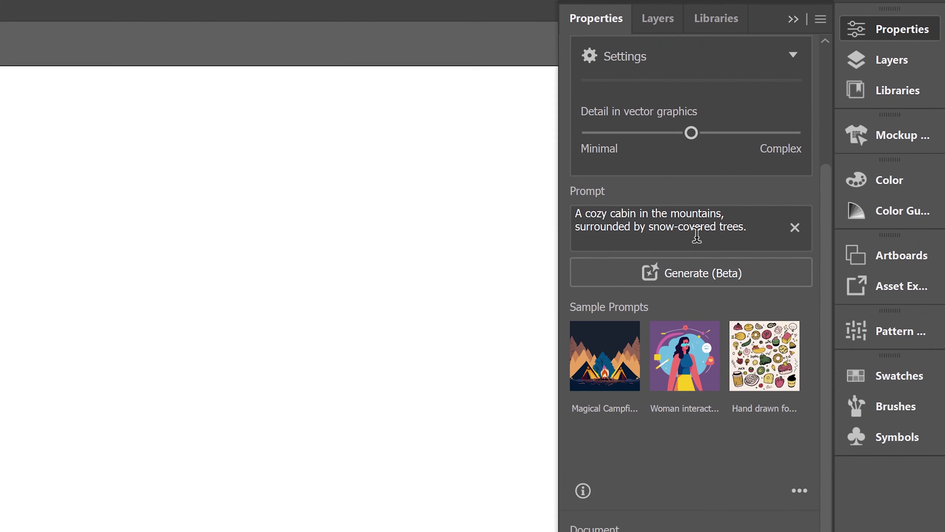
left_click(795, 228)
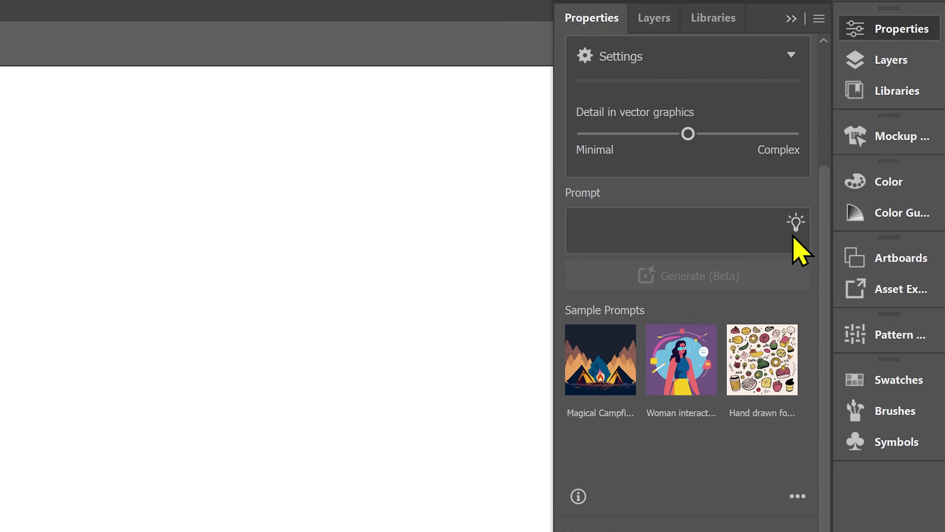
scroll(796, 238, "up", 5)
left_click(635, 198)
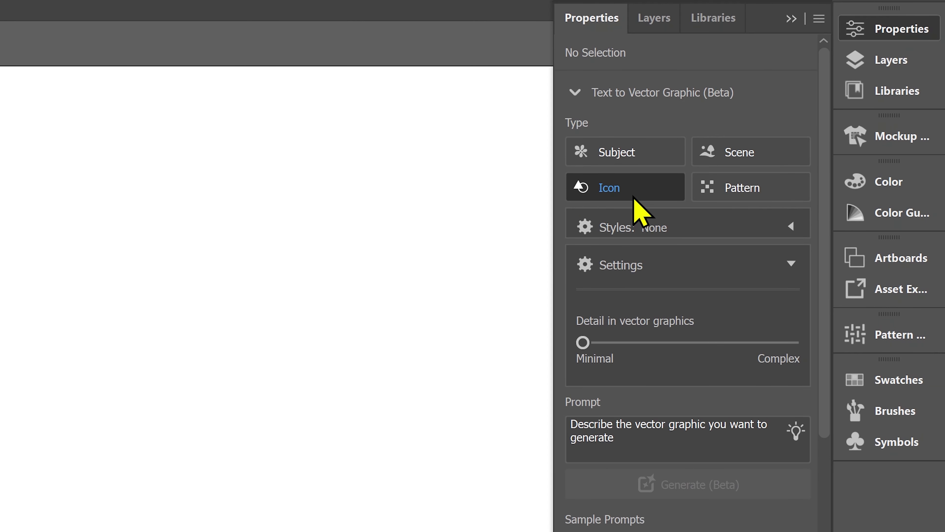
Generate an icon from the prompt "deer head"
left_click(683, 437)
type("deer")
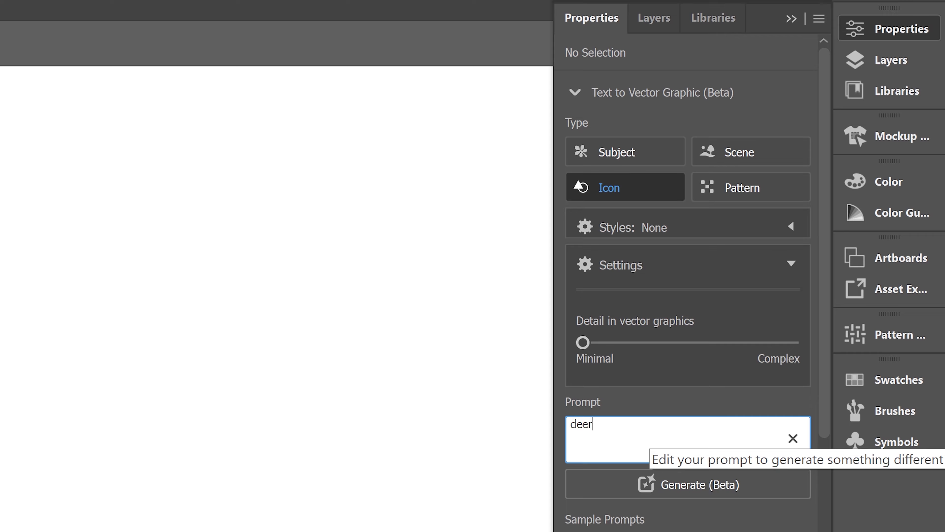
key("Return")
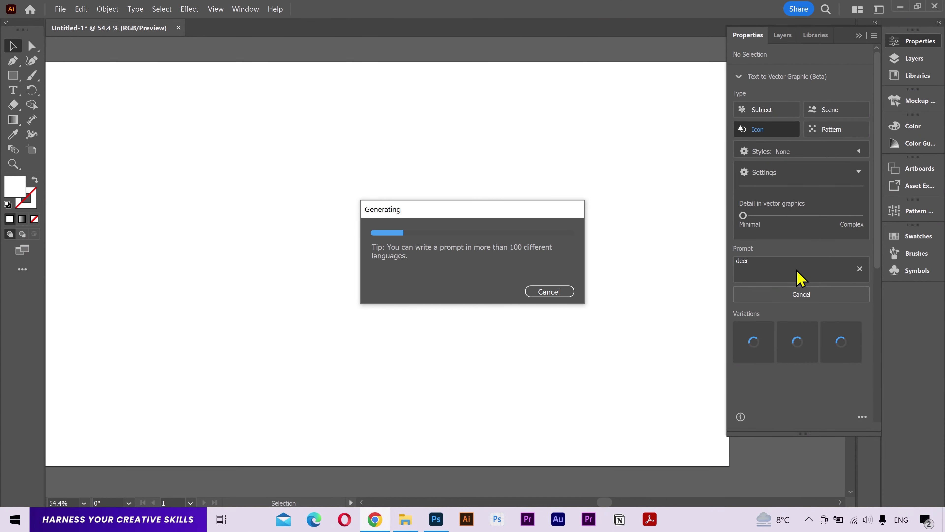
left_click(793, 422)
left_click(499, 301)
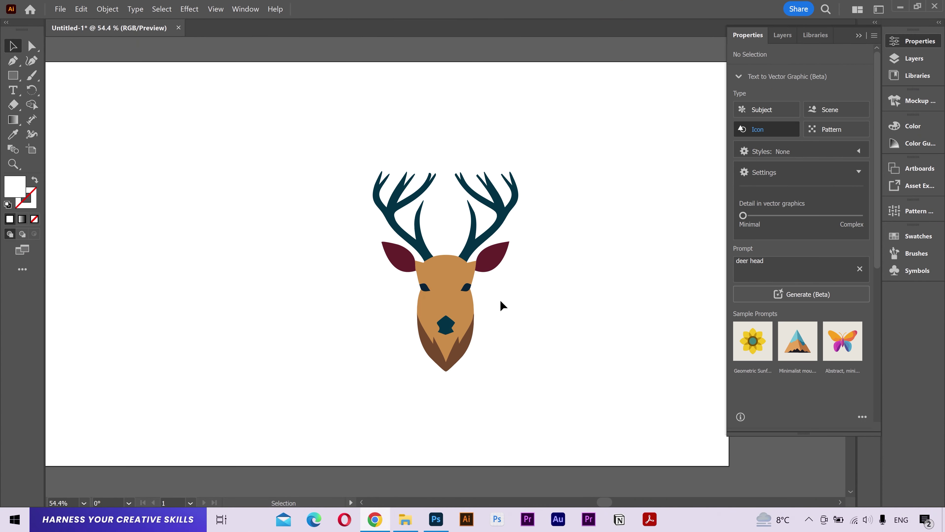
Apply the third deer head variation with the beige background shape and examine the icon up close
left_click(465, 293)
scroll(841, 379, "down", 3)
left_click(842, 303)
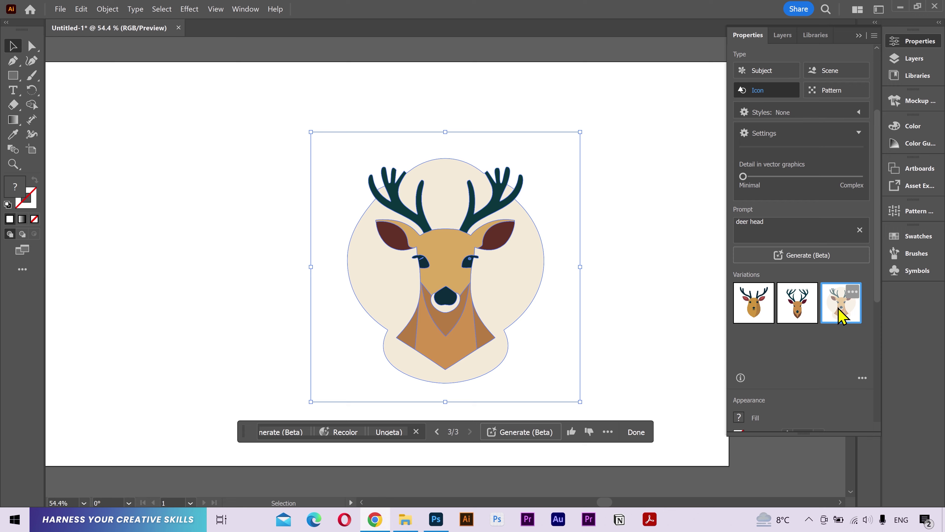
left_click(597, 292)
key("z")
left_click_drag(482, 268, 414, 256)
key("space")
key("space")
left_click_drag(414, 256, 449, 256)
key("v")
Select the deer head icon, replace its prompt with "calendar", and generate new variations
left_click(510, 285)
double_click(795, 225)
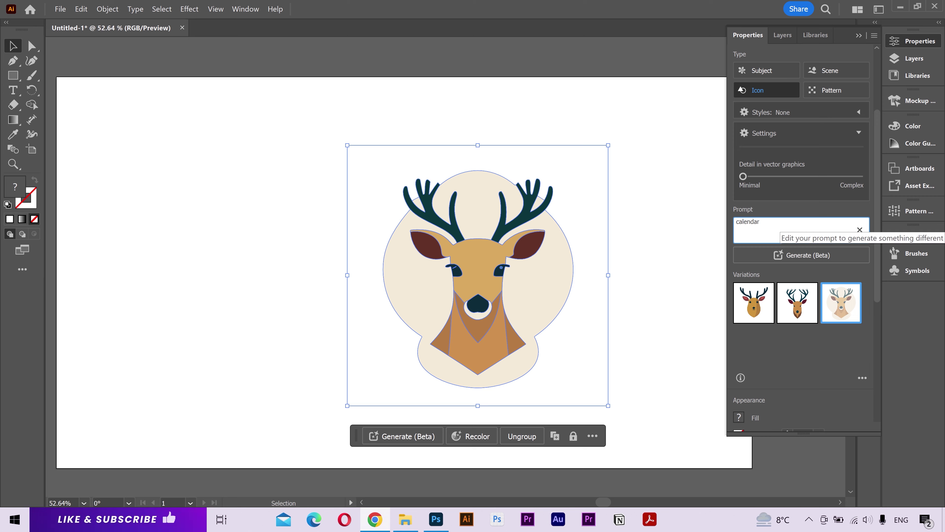
key("Return")
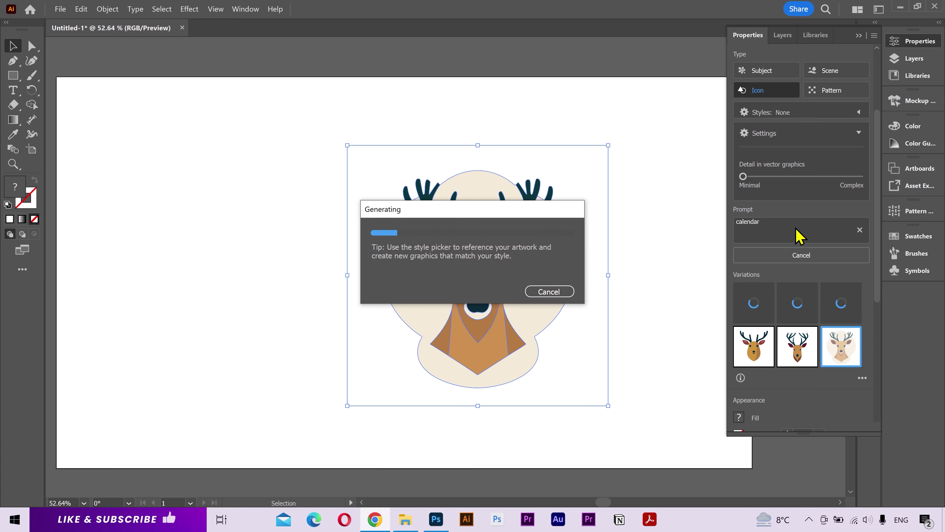
Compare the second and third calendar variations, apply the third one with the light blue ring, and deselect it
left_click(797, 303)
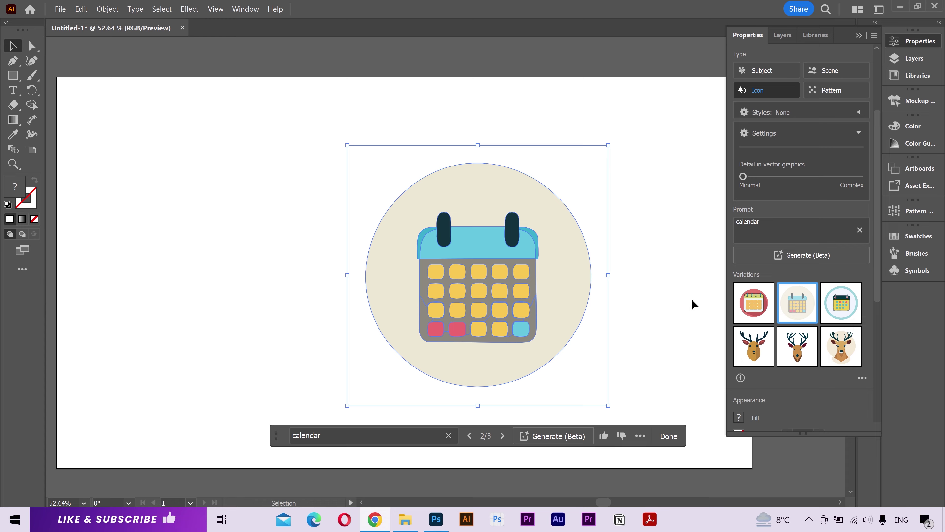
left_click(657, 296)
left_click(560, 293)
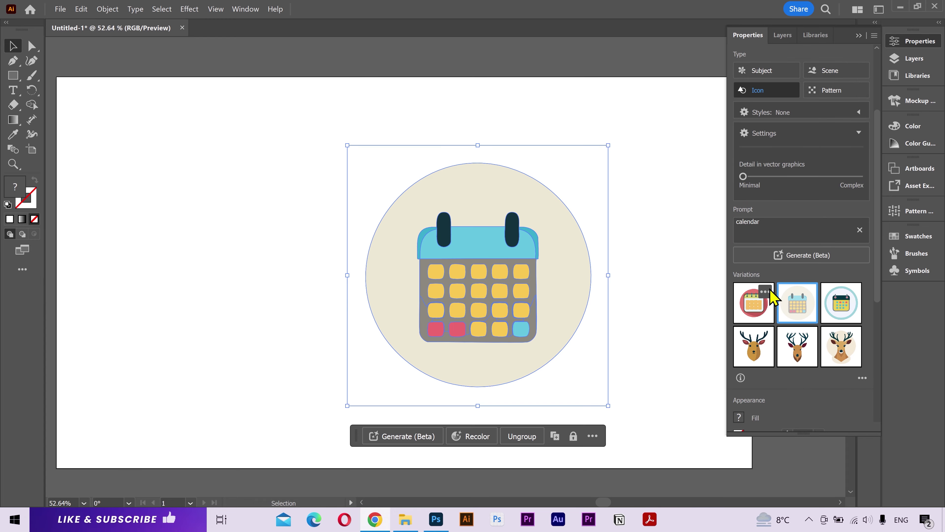
left_click(855, 311)
left_click(634, 286)
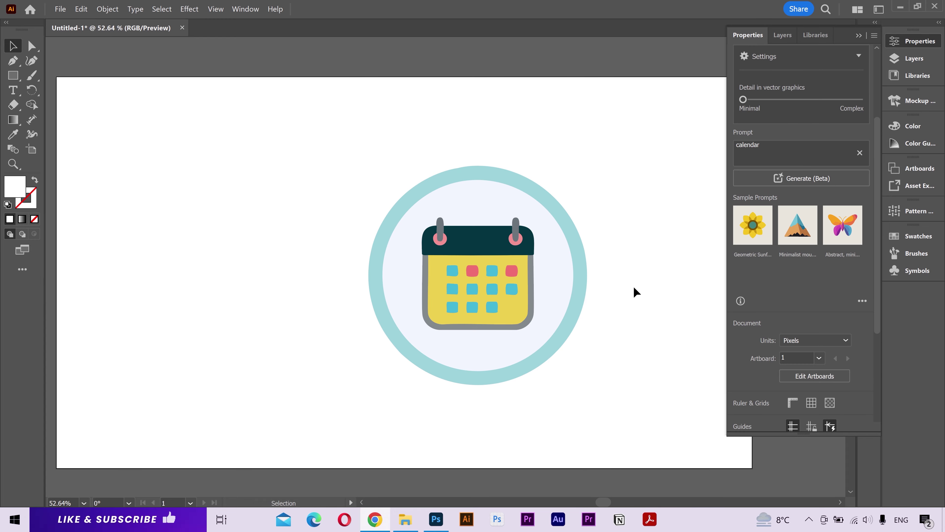
Delete the calendar icon and switch the graphic type to Pattern
left_click(556, 287)
key("Delete")
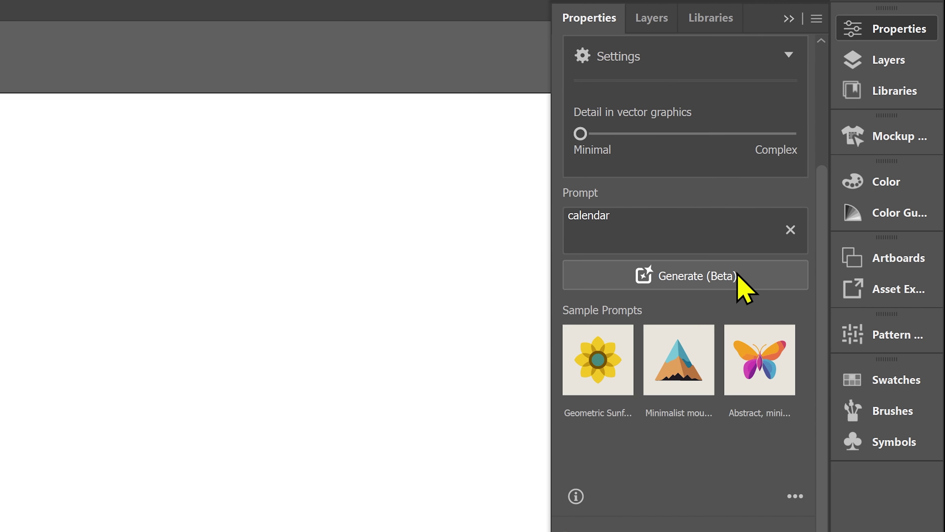
scroll(739, 277, "up", 5)
left_click(766, 188)
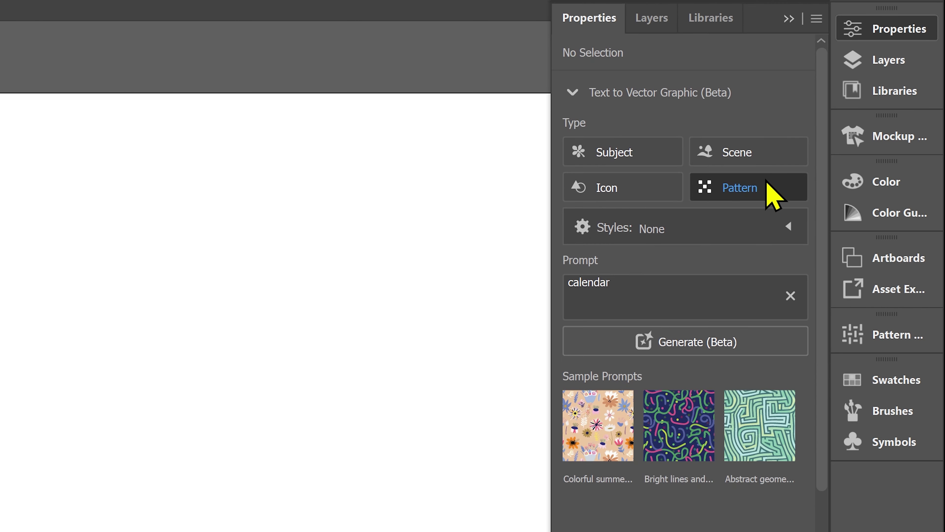
Review the pattern's color style options and replace the prompt with "floral"
left_click(788, 224)
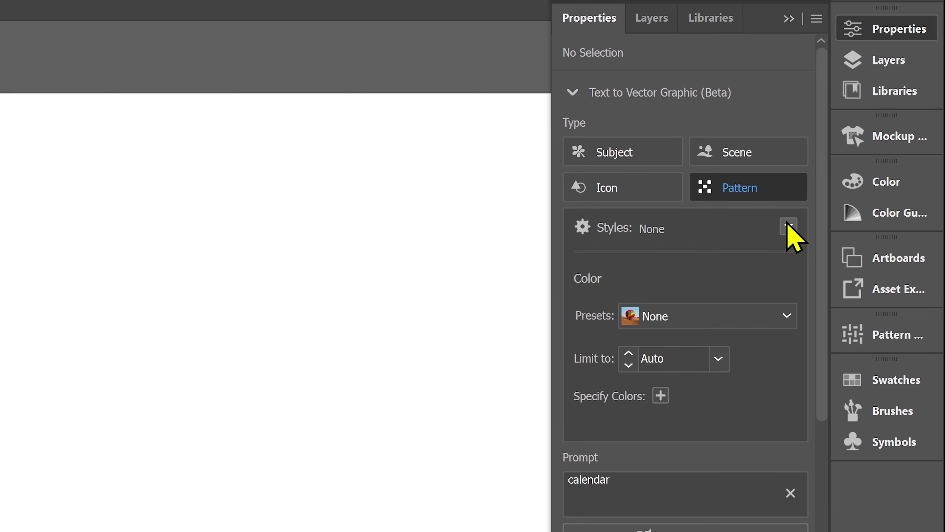
left_click(793, 230)
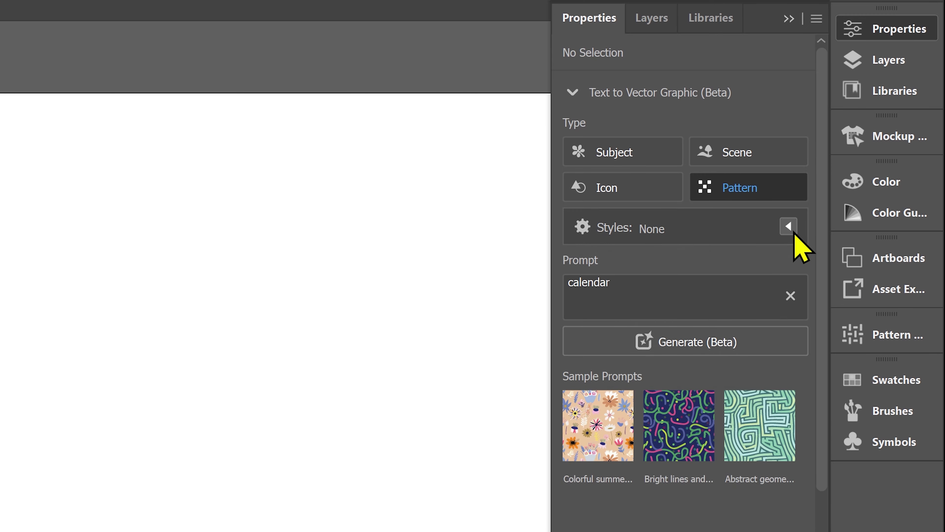
double_click(724, 278)
type("floral")
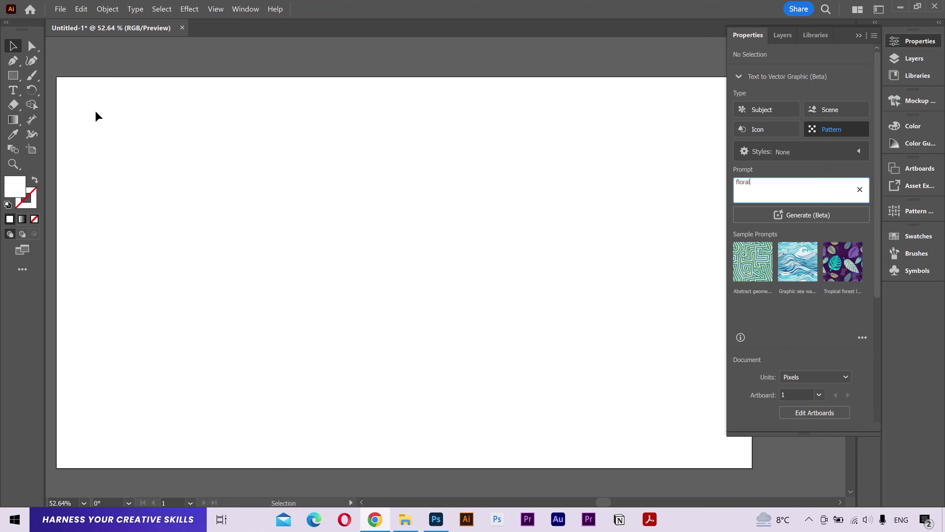
Draw a rectangle about 1333 × 739 px covering most of the artboard and generate the floral pattern in it
left_click(13, 75)
left_click_drag(65, 82, 743, 459)
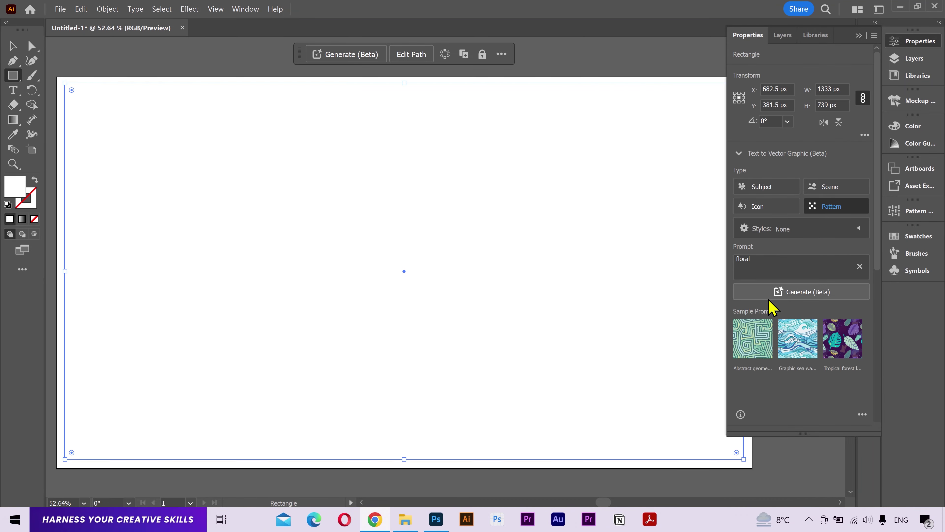
left_click(812, 298)
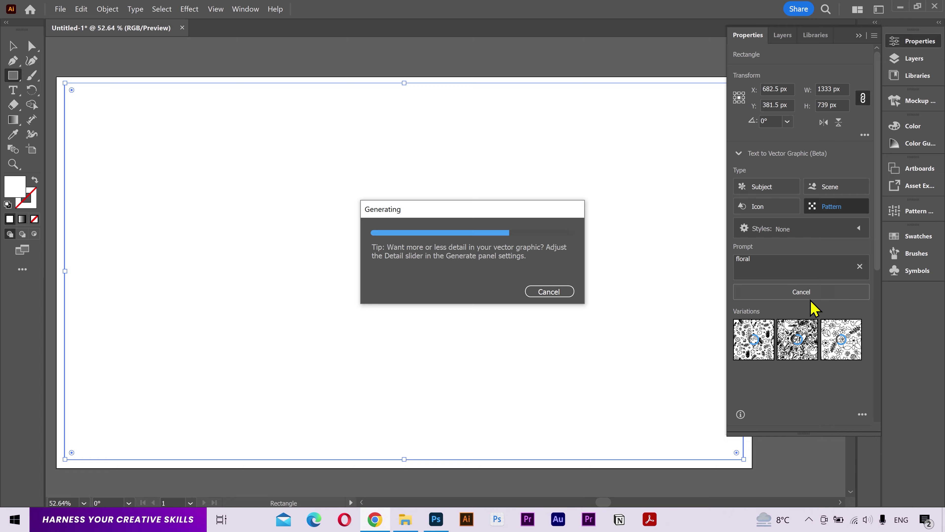
Compare the floral pattern variations up close and apply the third one with red, orange and blue flowers
key("z")
left_click_drag(349, 236, 402, 354)
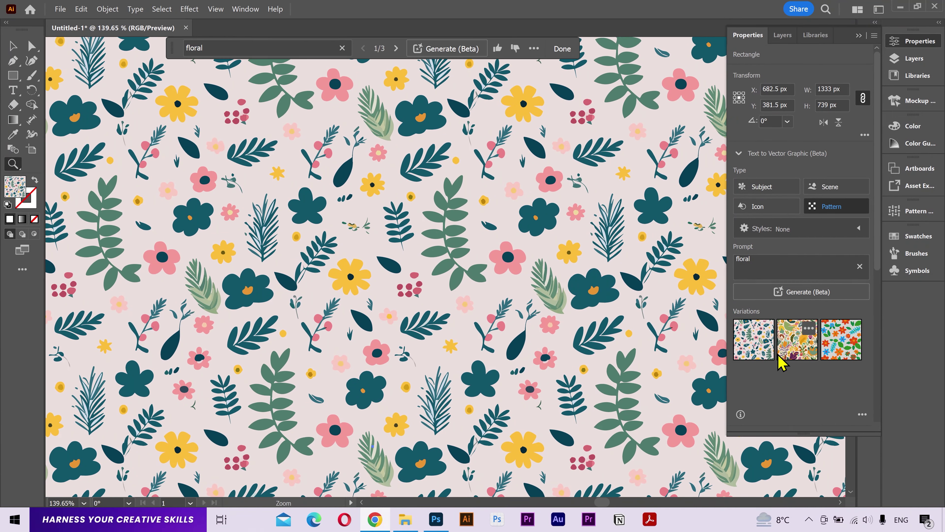
left_click(789, 356)
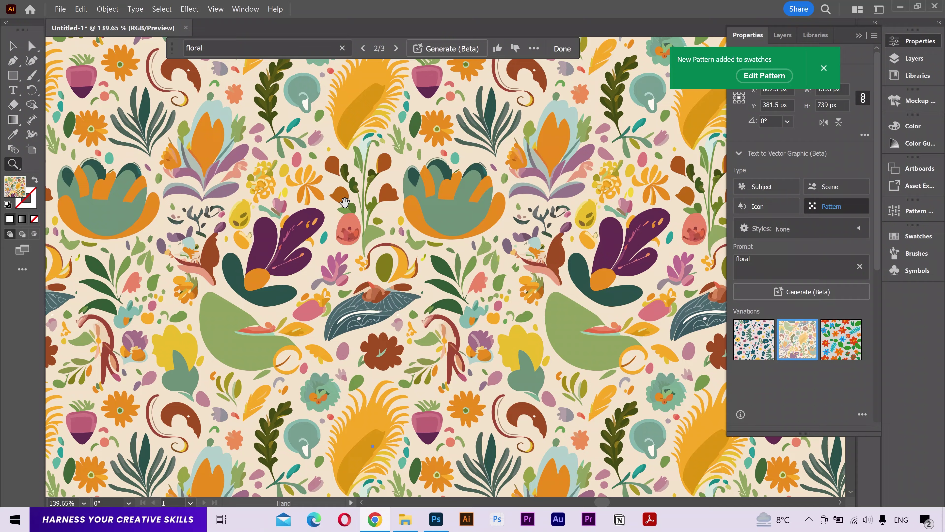
left_click_drag(344, 202, 452, 284)
left_click(827, 343)
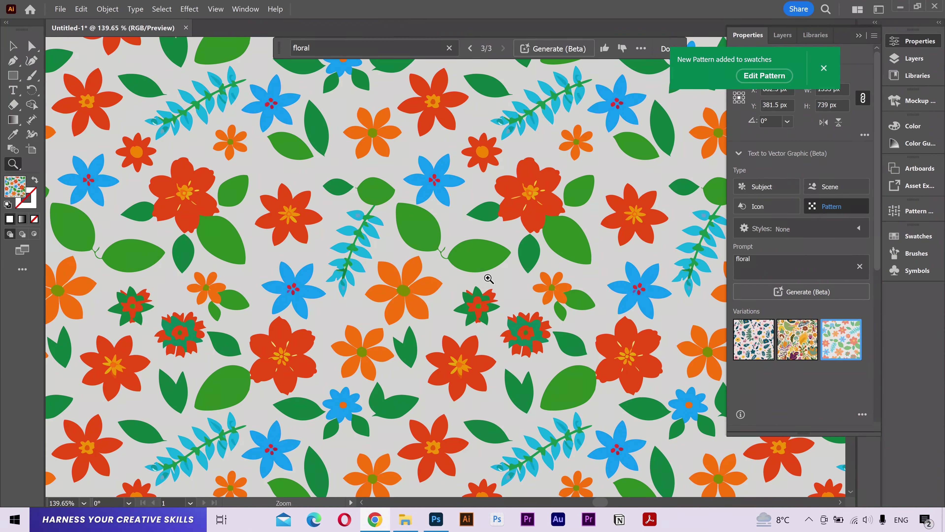
scroll(431, 190, "down", 5)
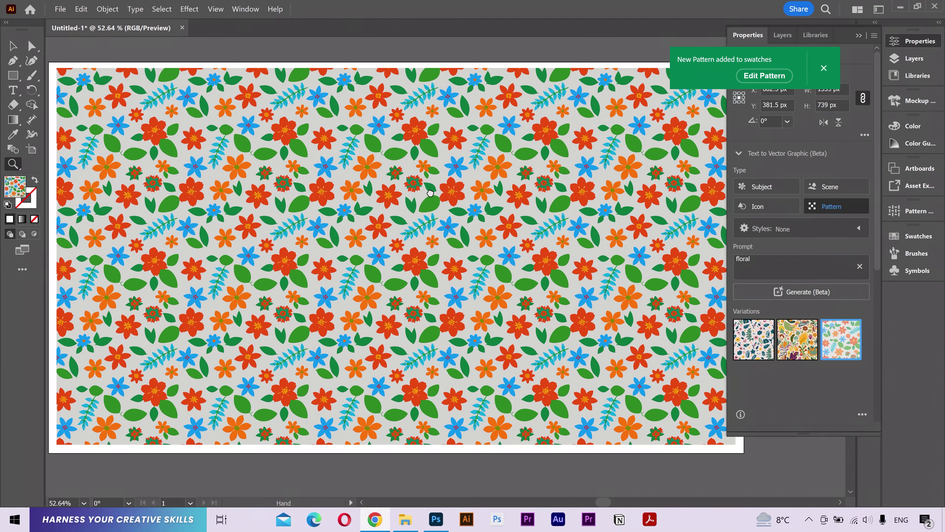
Generate more floral variations, compare the new ones, and keep the first one with large red and blue flowers
key("v")
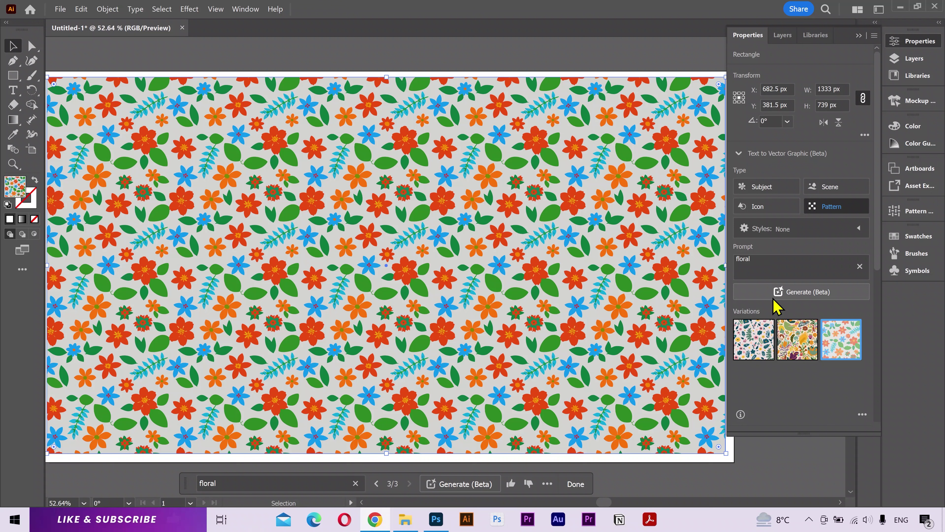
left_click(828, 300)
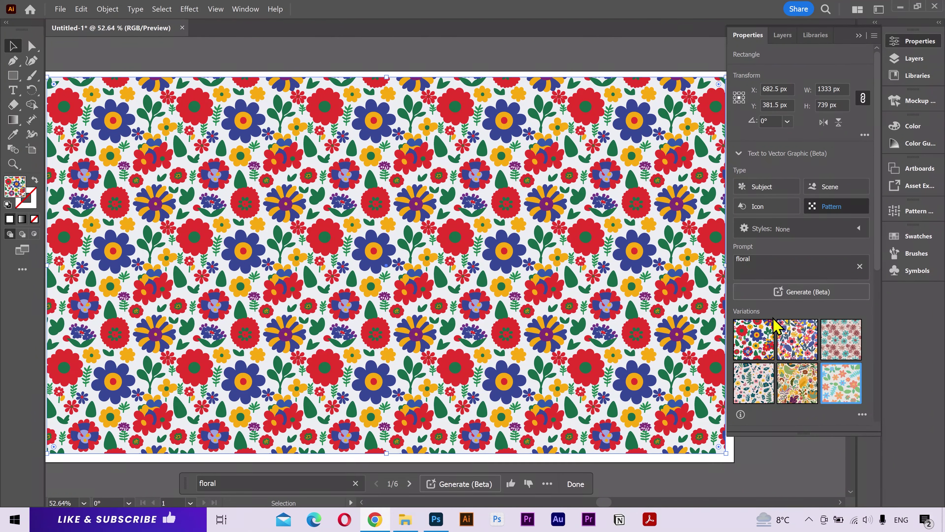
left_click(800, 348)
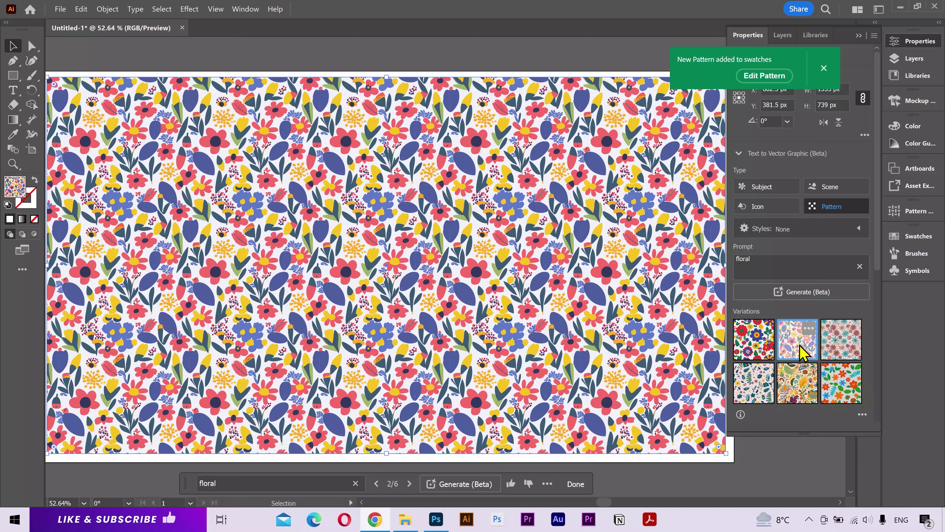
left_click(834, 353)
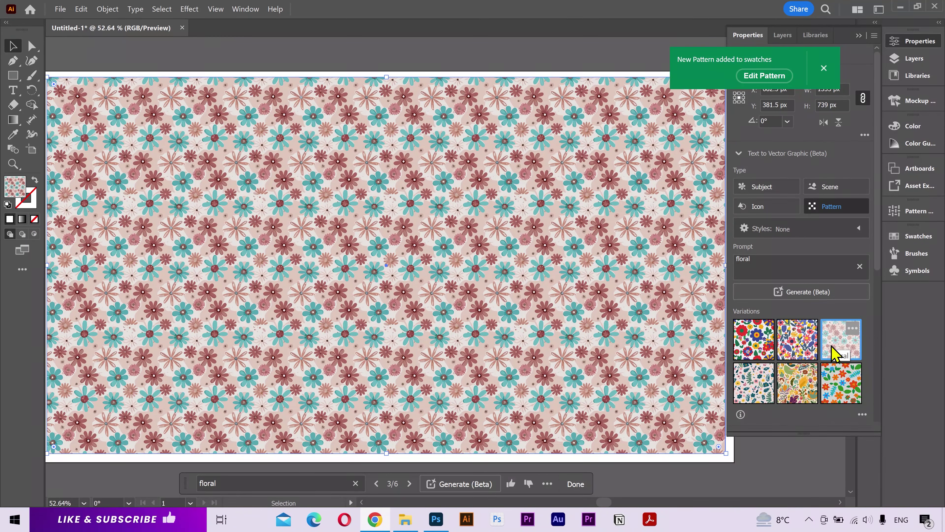
left_click(763, 348)
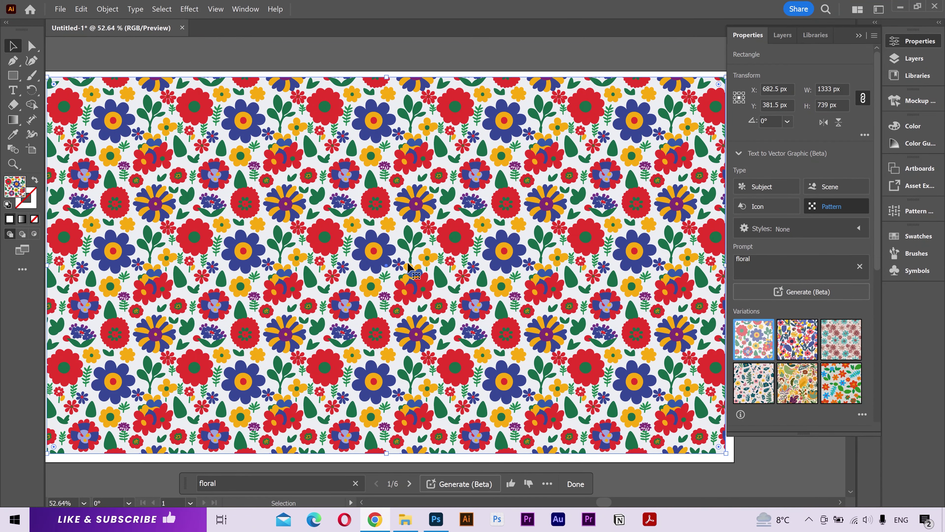
left_click(575, 484)
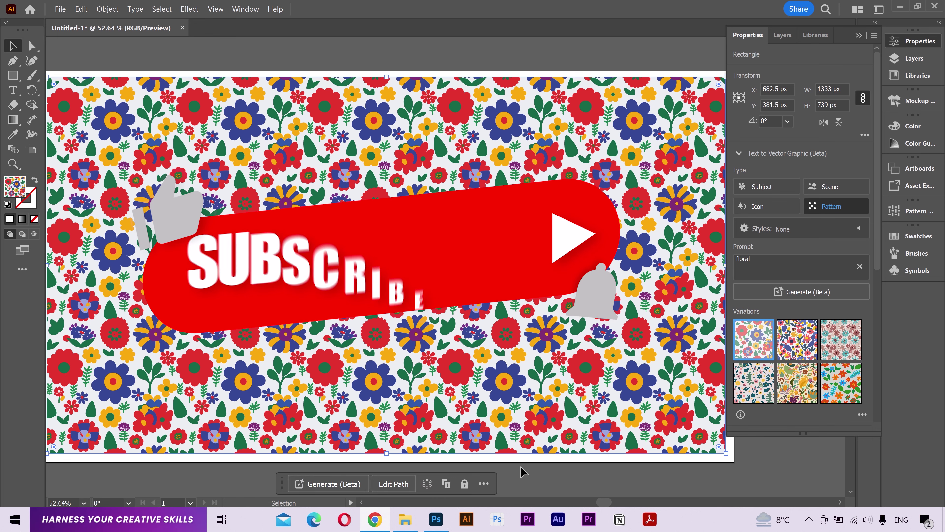